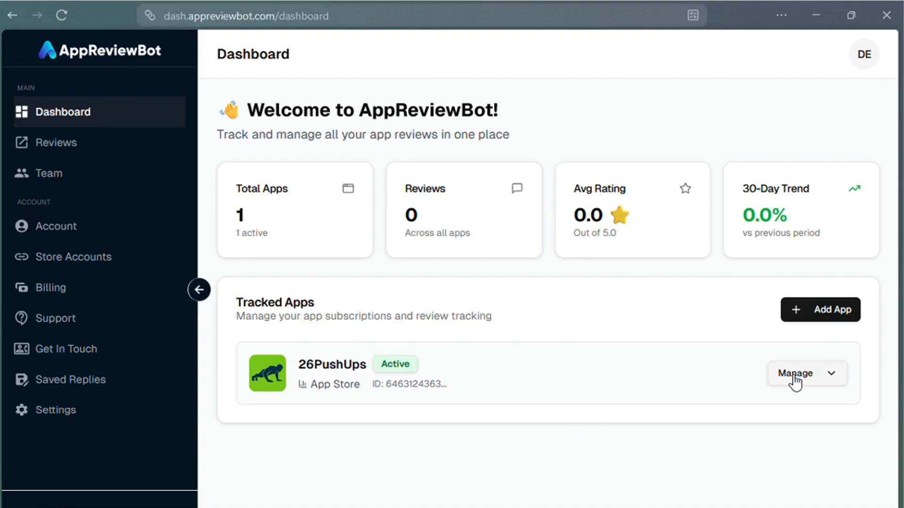
Open the 26PushUps reviews page and try the Private reviews toggle to get the connect-account prompt.
click(818, 373)
click(741, 275)
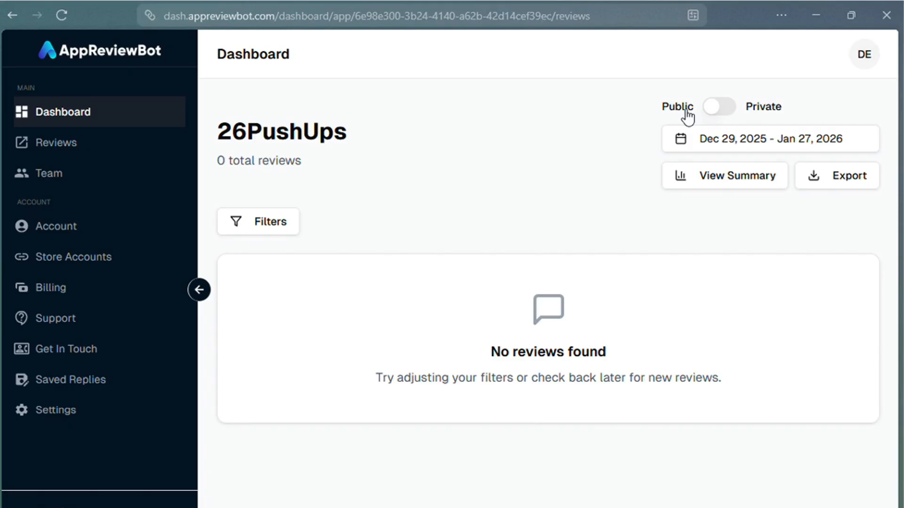
click(721, 107)
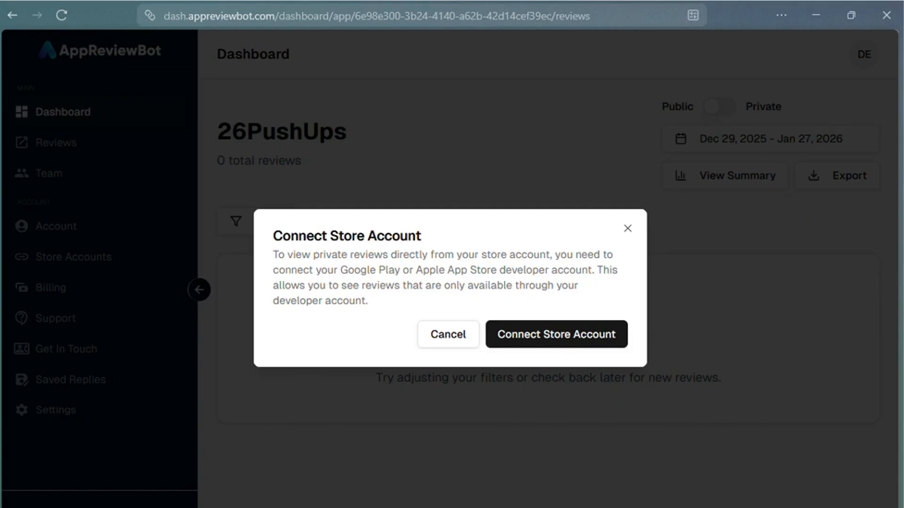
Start linking an Apple App Store account and review its Issuer ID, Private Key and Key ID form.
click(537, 339)
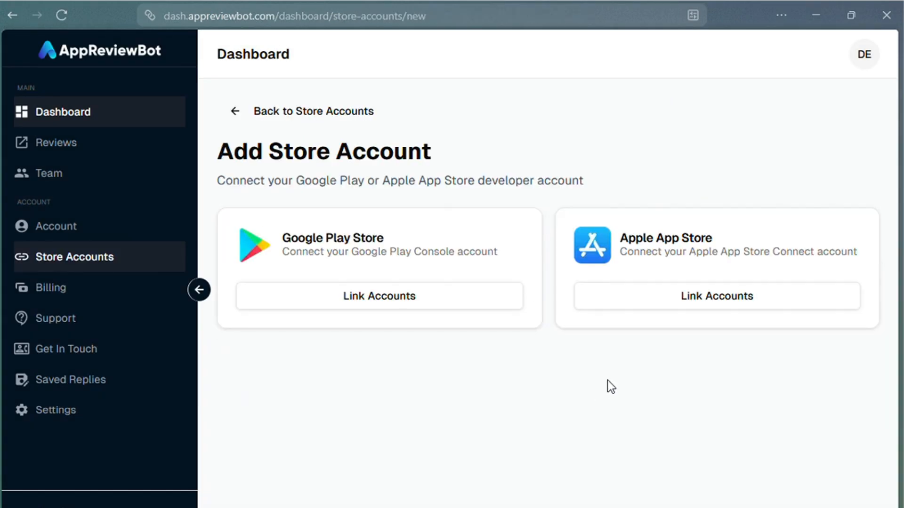
click(705, 308)
scroll(519, 309, down, 4)
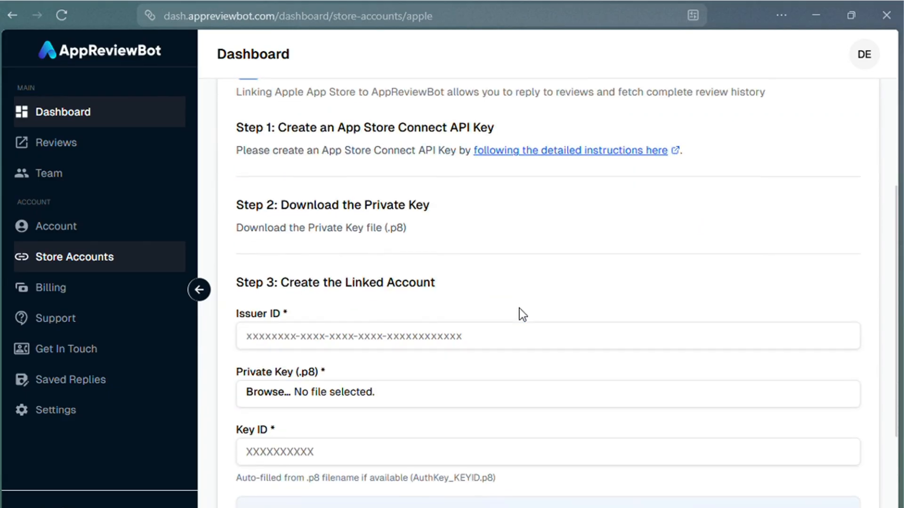
scroll(521, 319, up, 2)
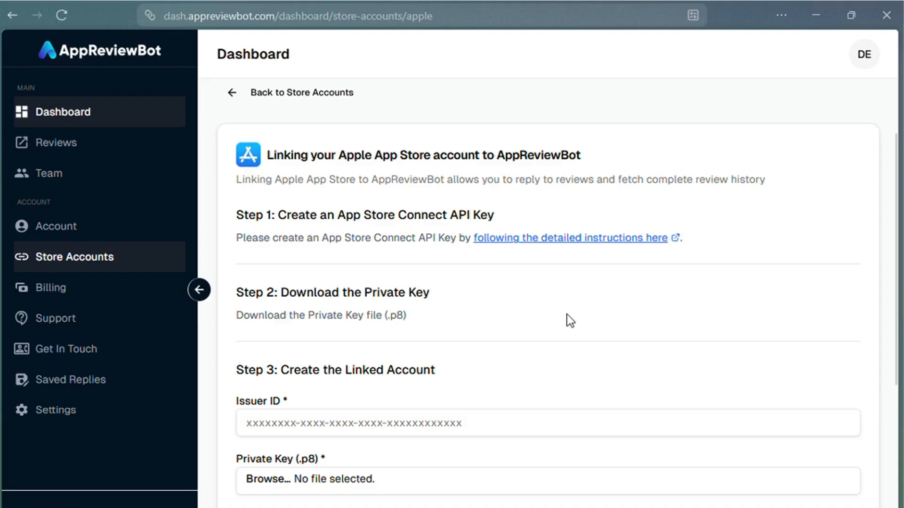
scroll(571, 323, down, 2)
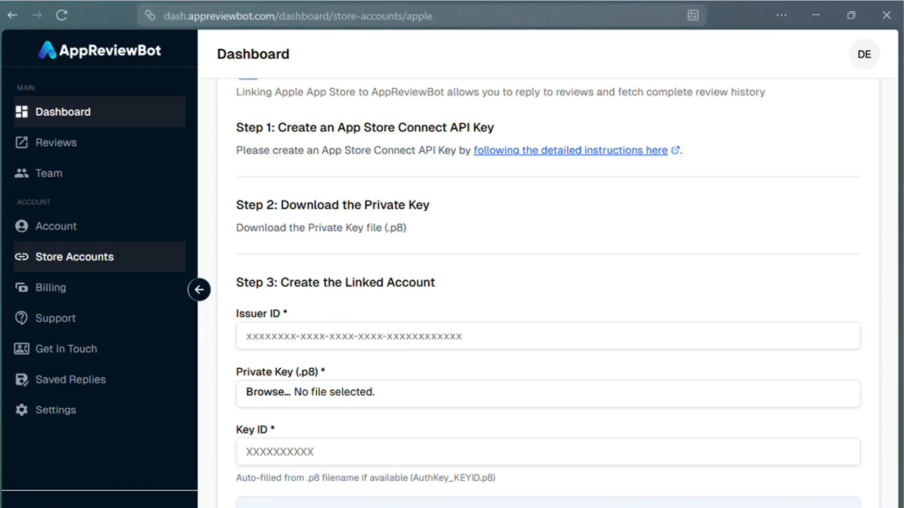
Glance at the Notion Apple App Store guide, then move to the App Store Connect Apps tab.
key(ctrl+Tab)
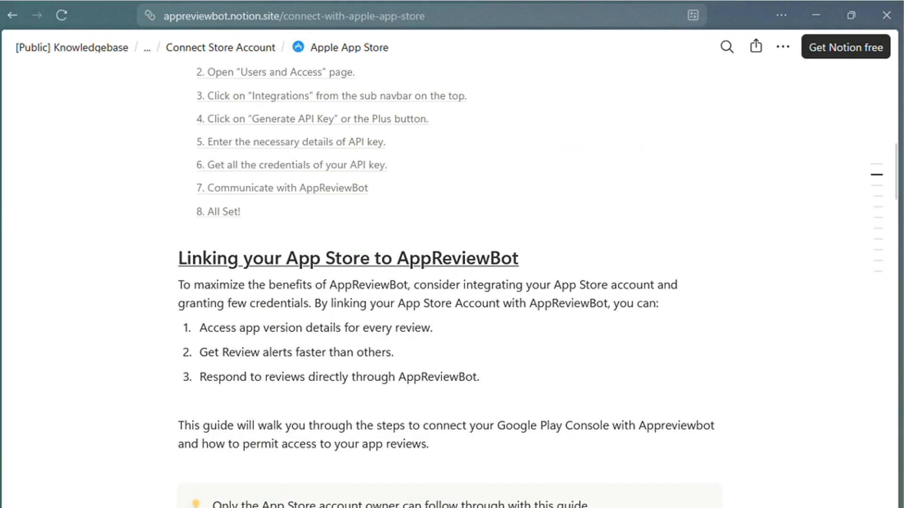
key(ctrl+Tab)
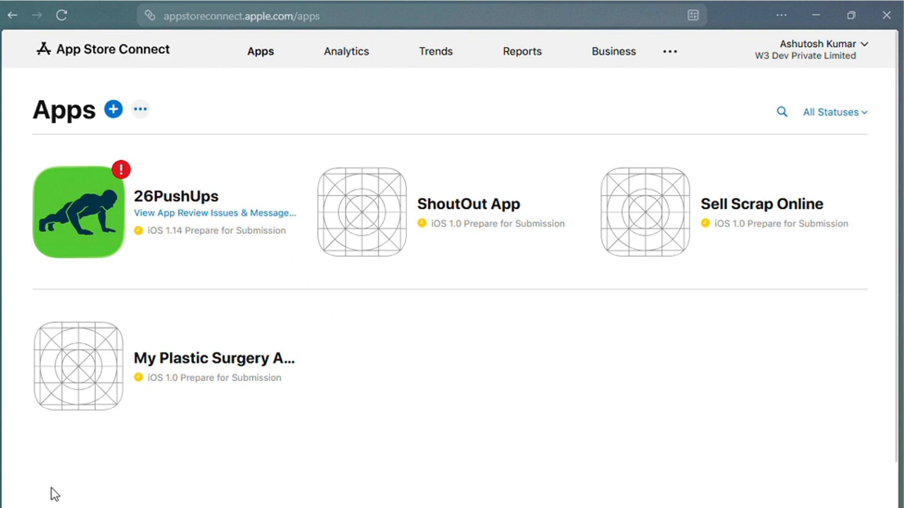
From the 26PushUps app, go to Users and Access > Integrations to view the team API keys.
click(200, 198)
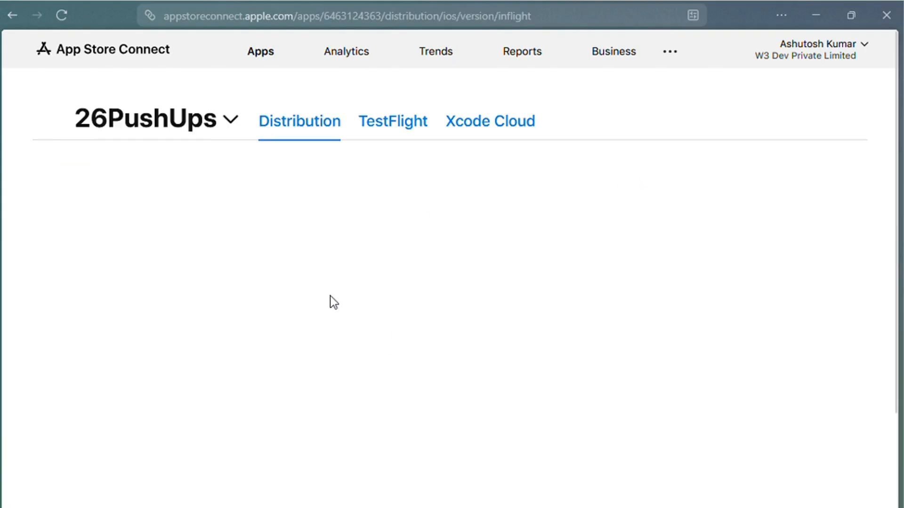
click(673, 53)
click(701, 96)
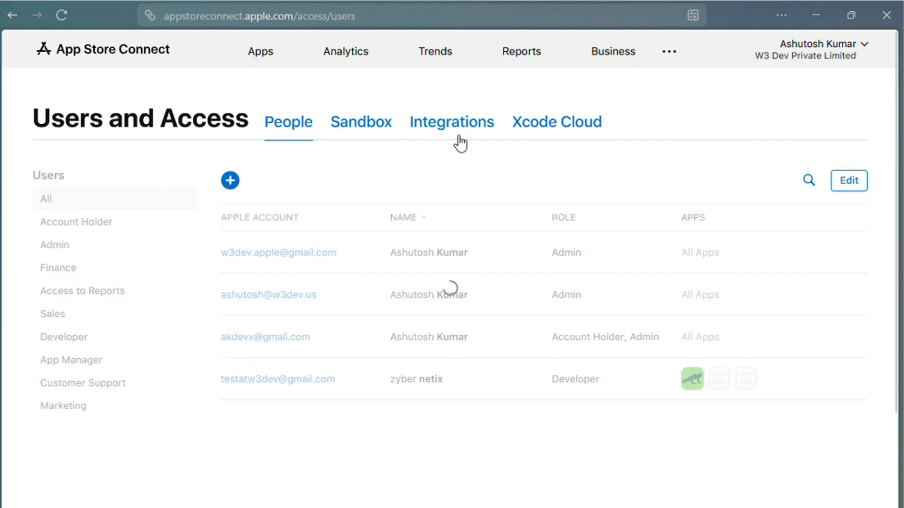
click(463, 131)
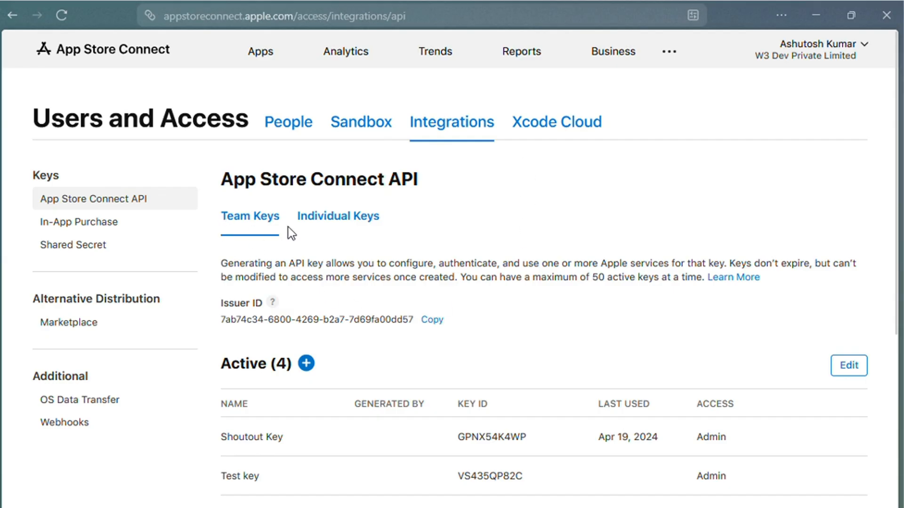
scroll(291, 233, down, 2)
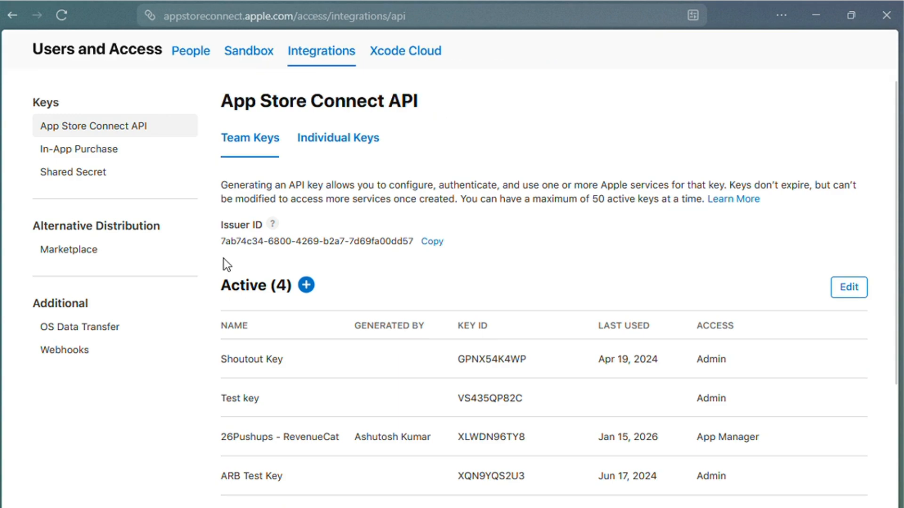
Generate a new team API key named 'arb-demo-apple' with Customer Support access.
drag(222, 241, 333, 236)
click(392, 213)
click(306, 286)
click(330, 250)
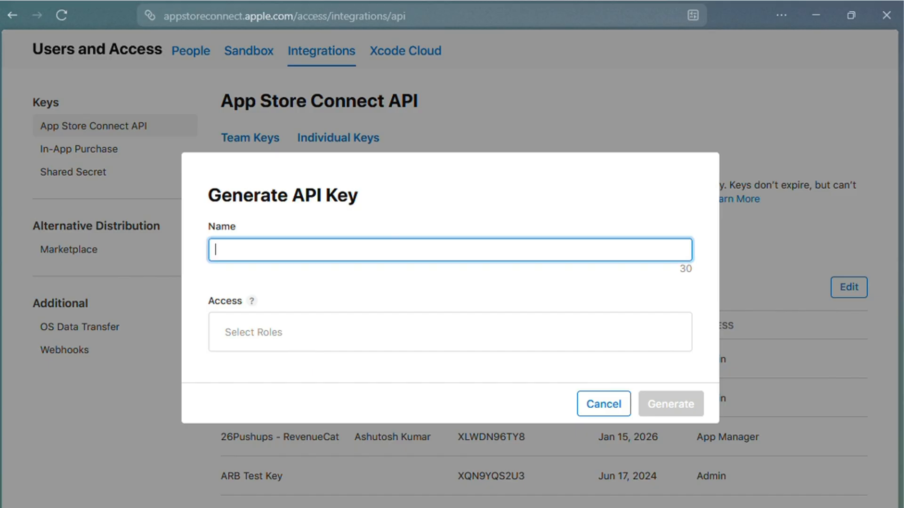
text(arb-demo-apple)
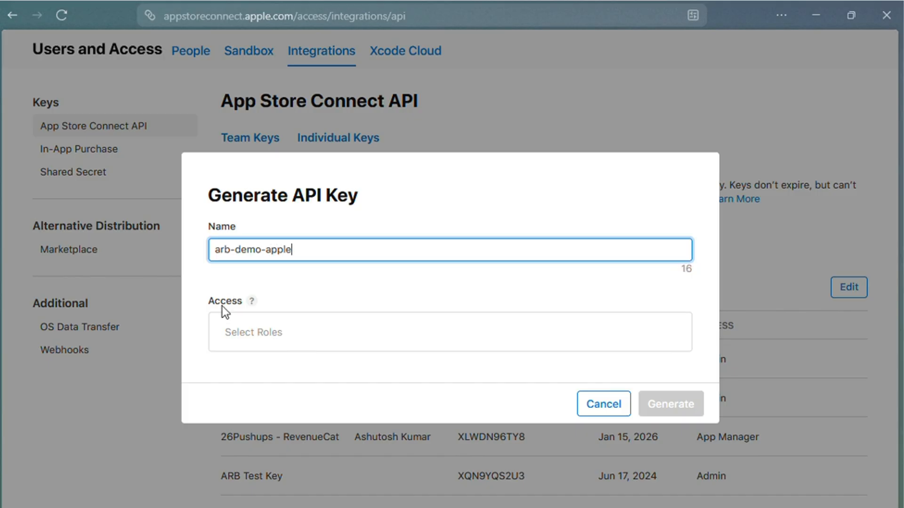
click(293, 348)
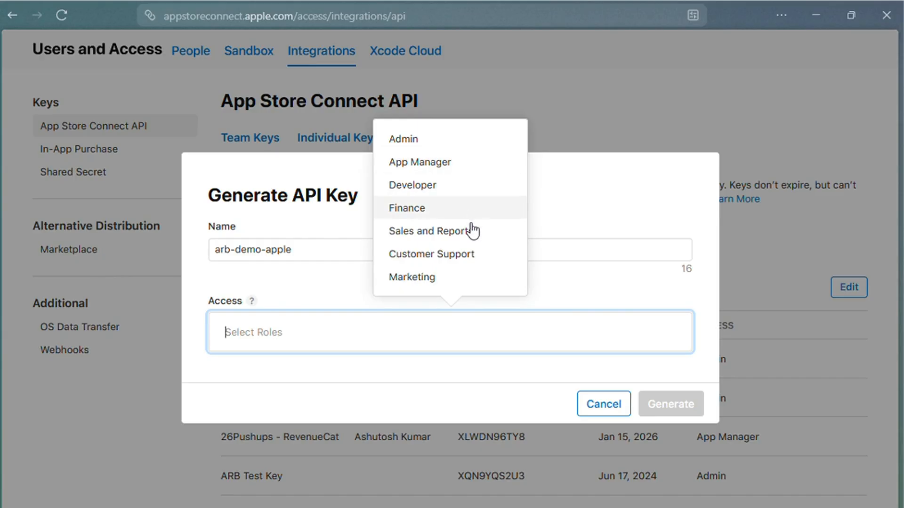
click(476, 261)
click(658, 405)
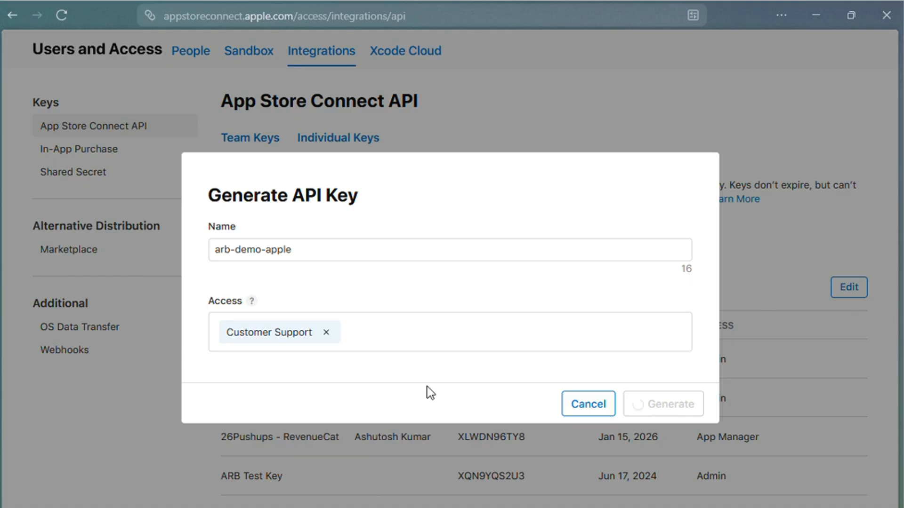
Download the arb-demo-apple private key file, retrying after the download error.
scroll(308, 343, down, 2)
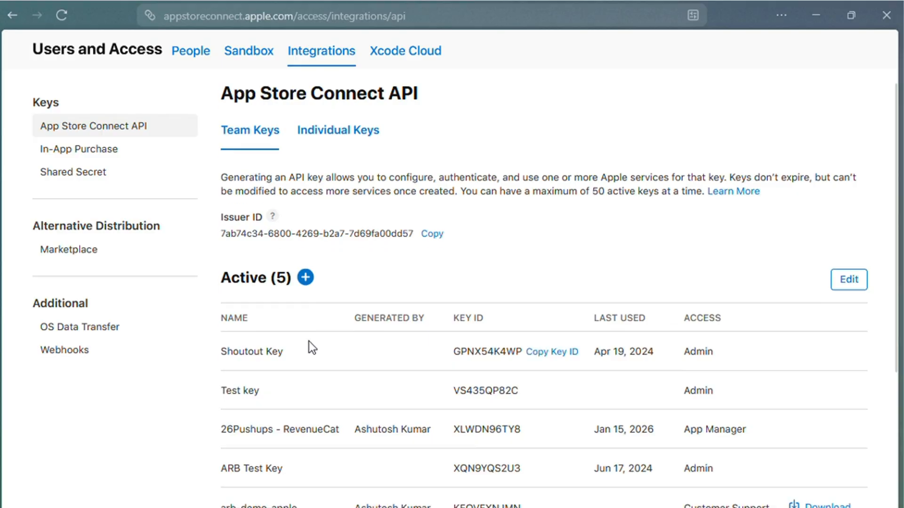
drag(226, 438, 277, 429)
click(321, 447)
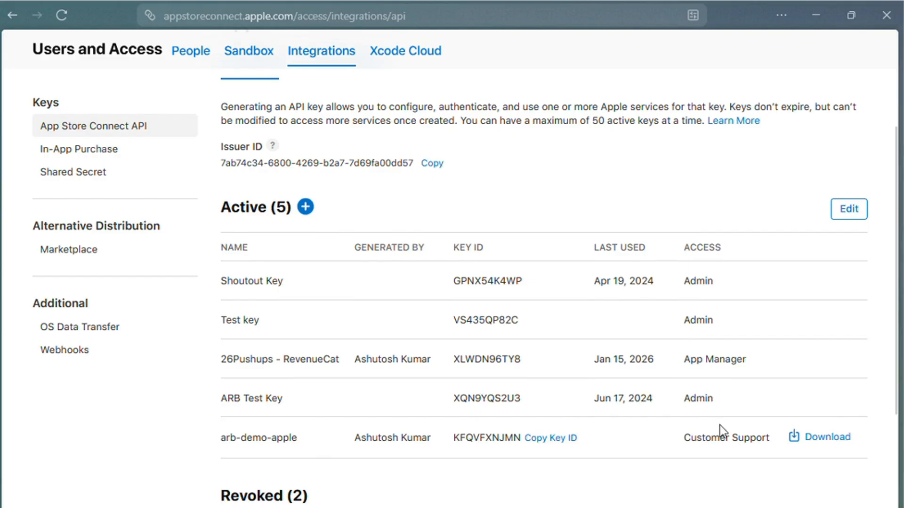
click(827, 438)
click(673, 348)
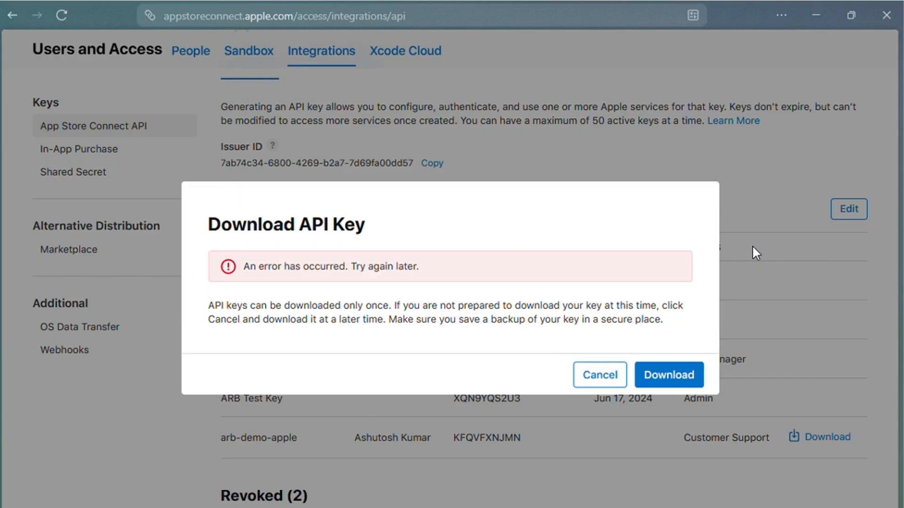
click(687, 377)
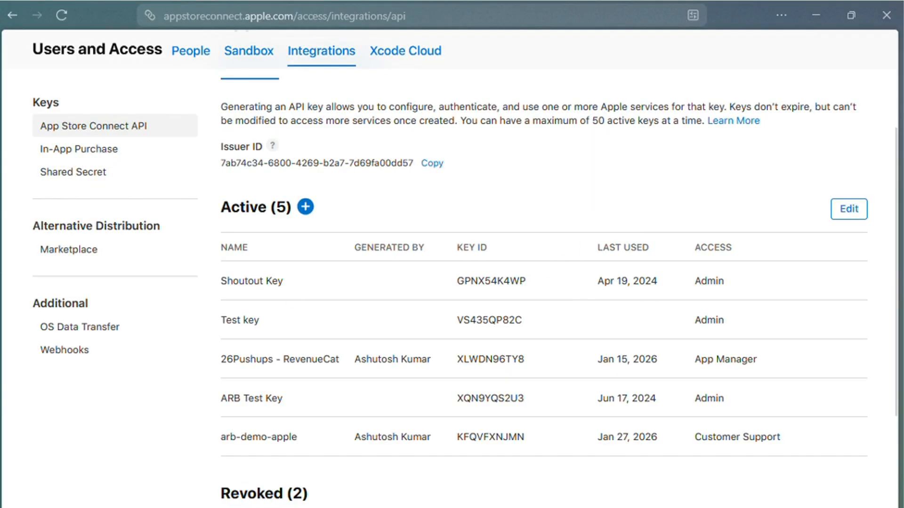
Copy the Issuer ID from App Store Connect into AppReviewBot's Issuer ID field.
key(ctrl+Tab)
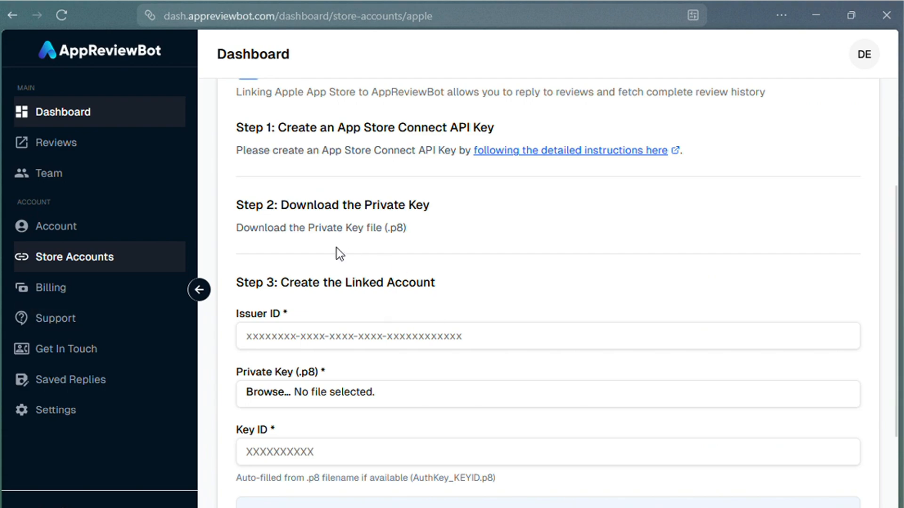
click(354, 336)
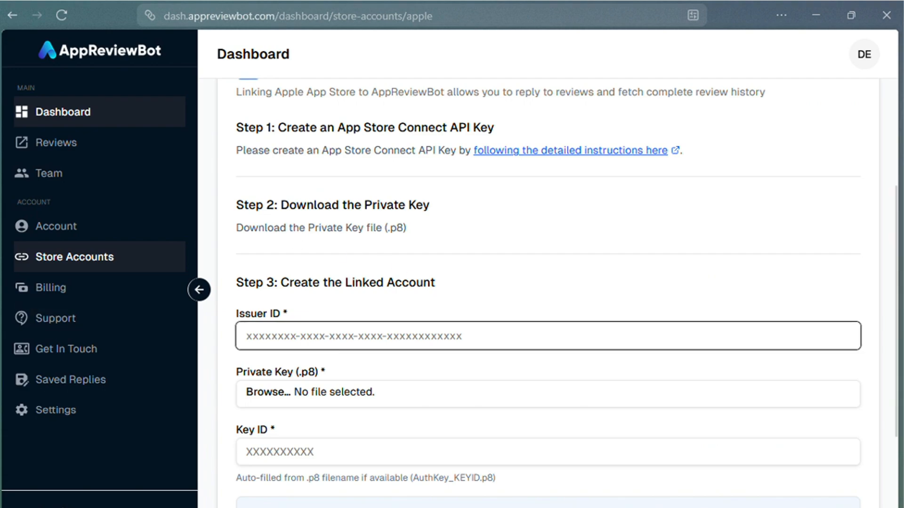
key(ctrl+Tab)
key(ctrl+Tab)
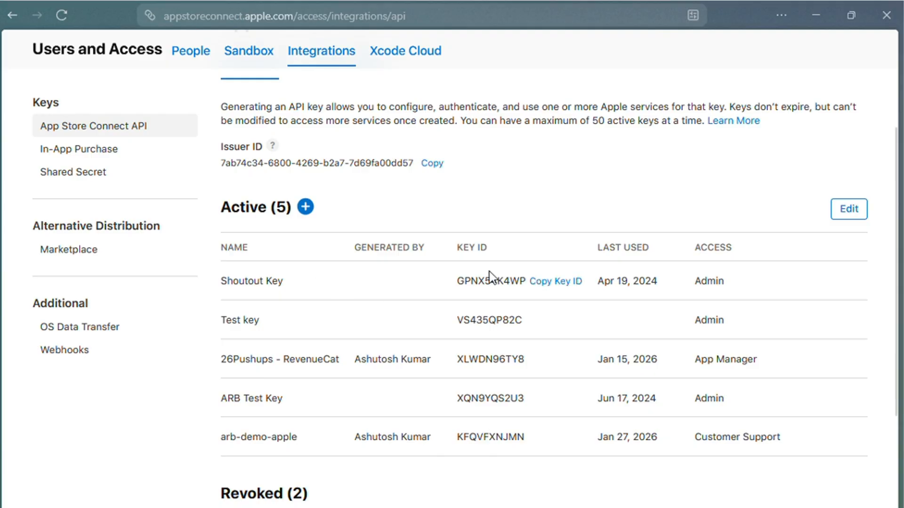
click(430, 164)
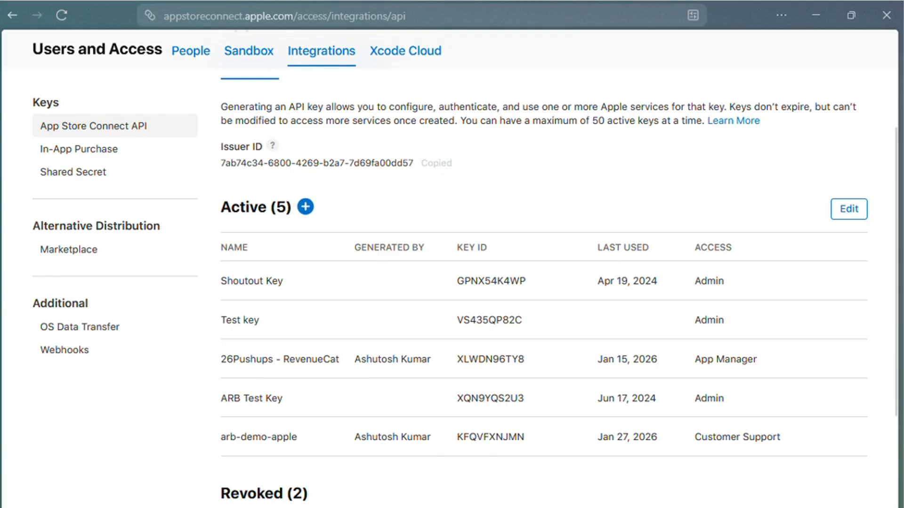
key(ctrl+Tab)
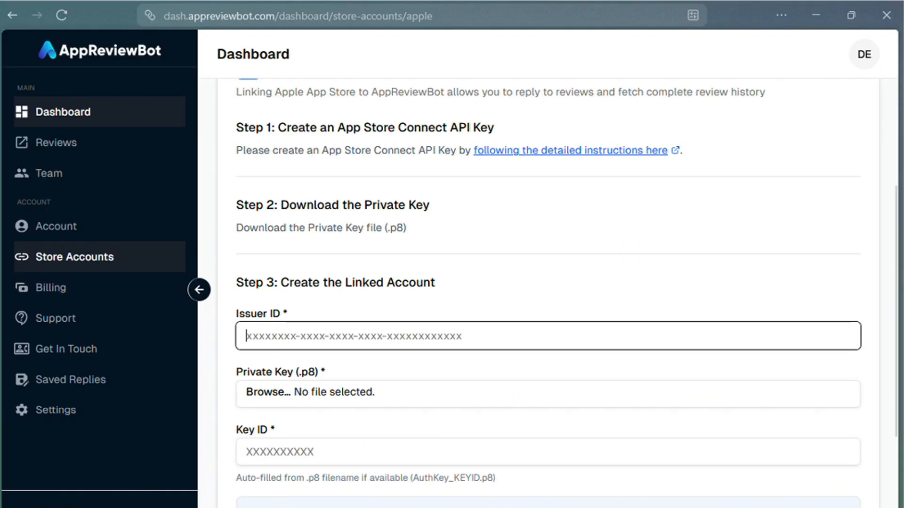
key(ctrl+v)
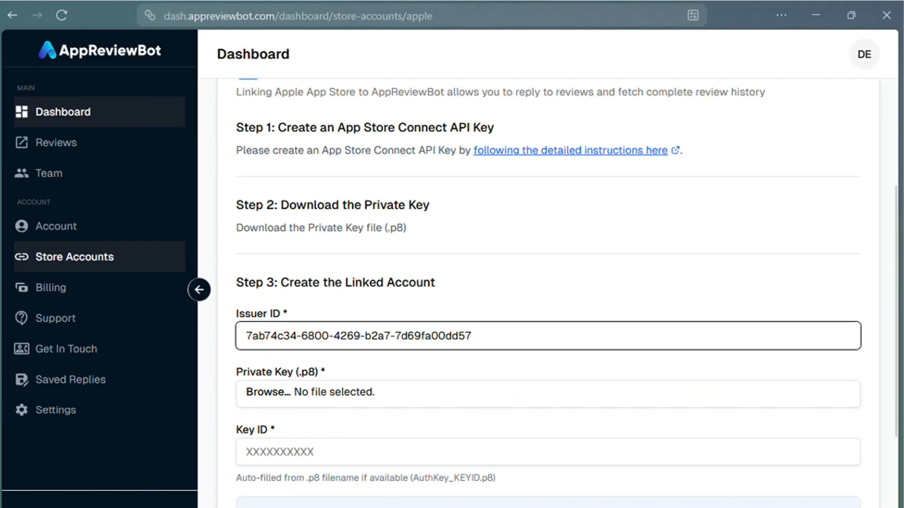
Paste the new key's Key ID into the Key ID field and browse to the downloaded .p8 file.
key(ctrl+Tab)
mouse_move(568, 440)
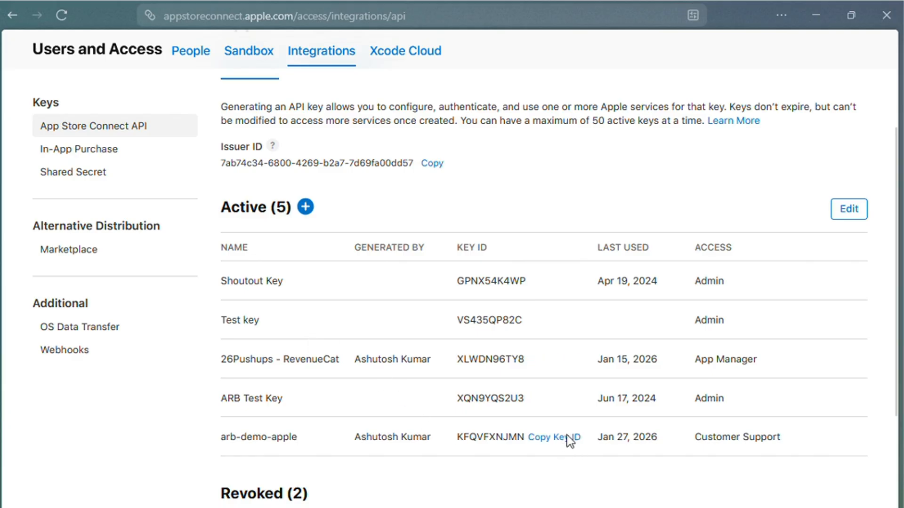
key(ctrl+Tab)
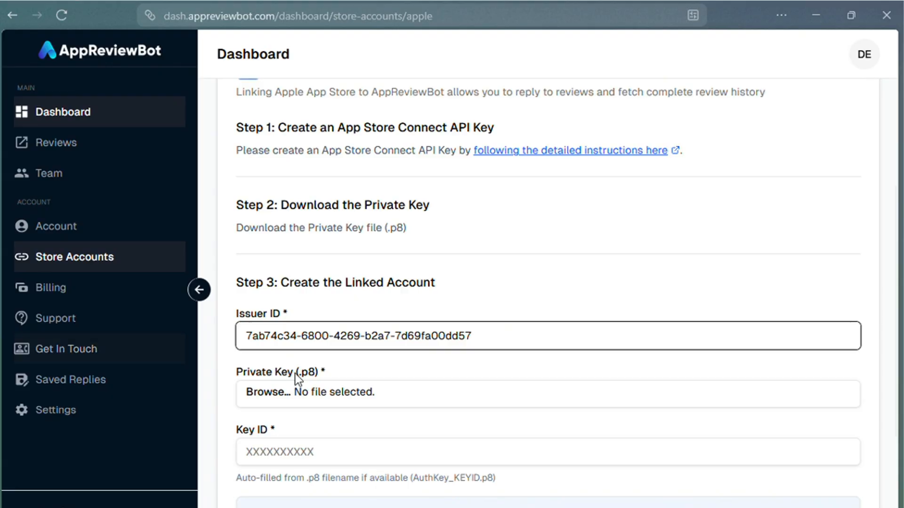
click(301, 452)
text(KFQVFXNJMN)
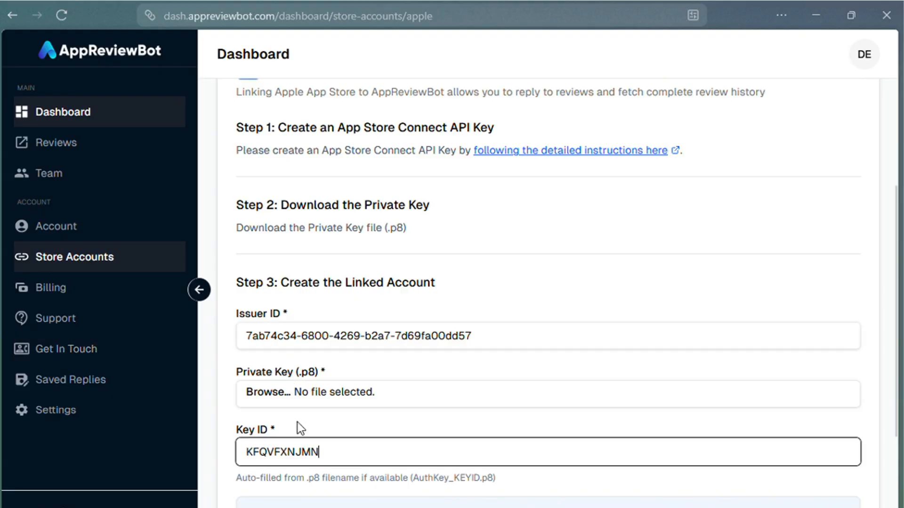
click(261, 393)
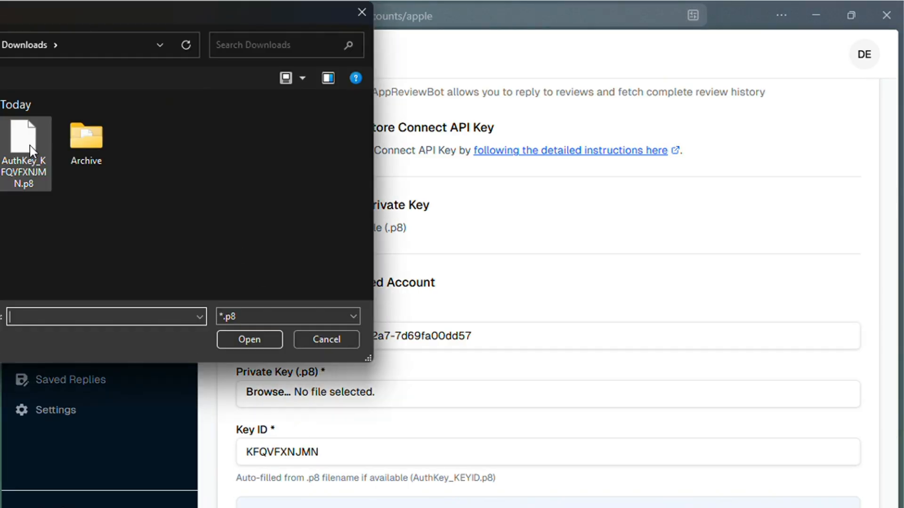
click(30, 145)
Load the AuthKey_KFQVFXNJMN.p8 private key into the Apple linking form.
click(267, 345)
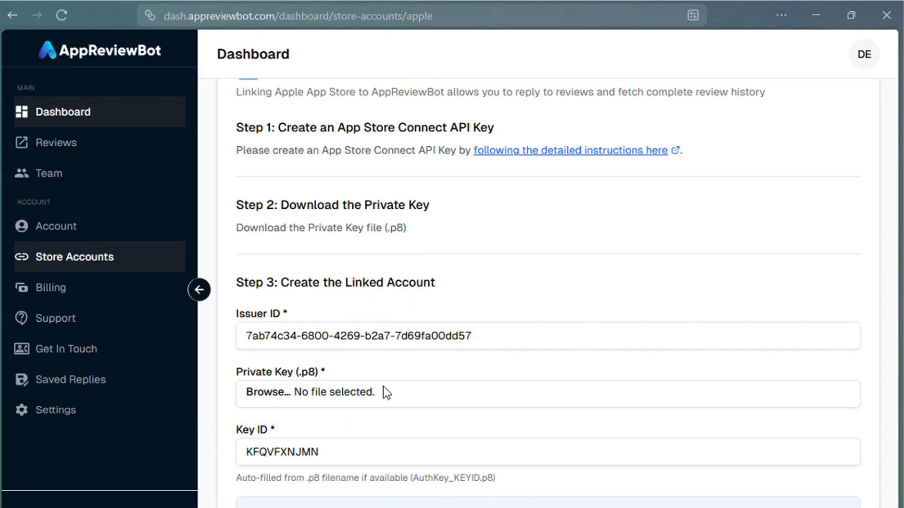
scroll(556, 312, down, 4)
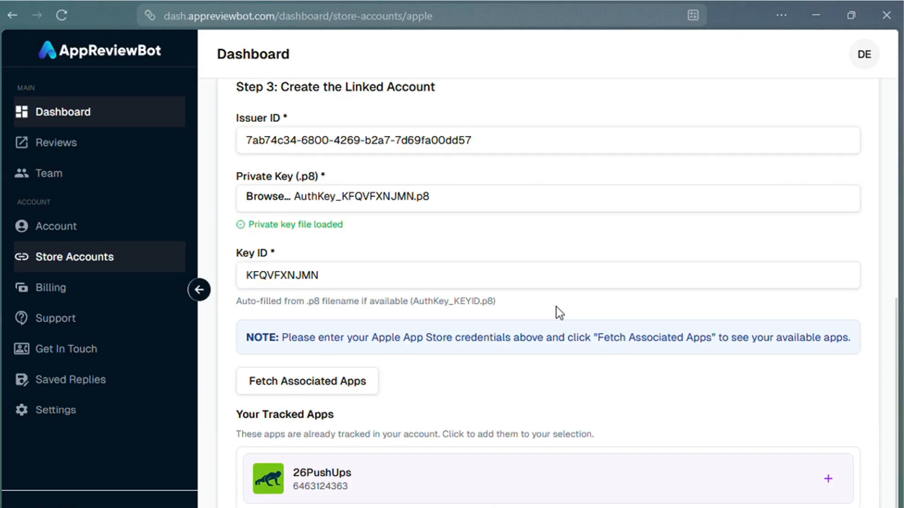
scroll(557, 313, up, 2)
scroll(555, 306, down, 2)
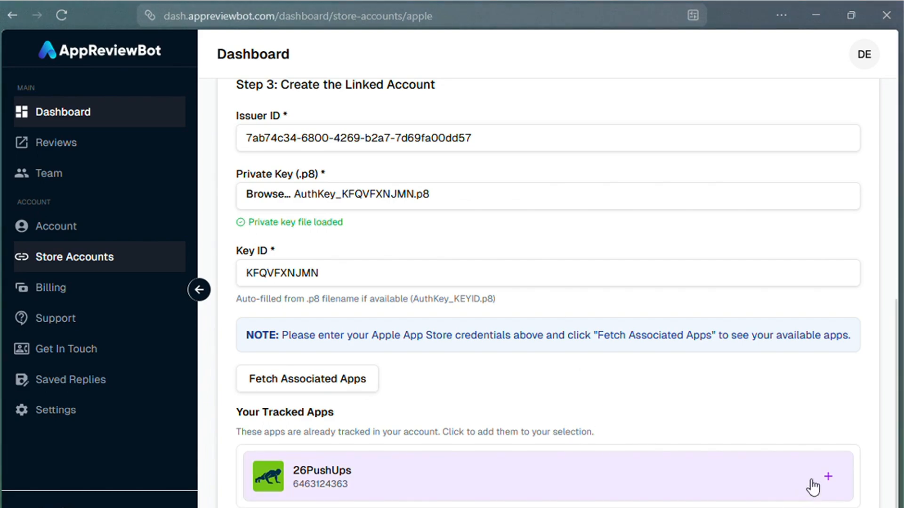
Add 26PushUps to the app selection and fetch the account's associated apps.
click(829, 478)
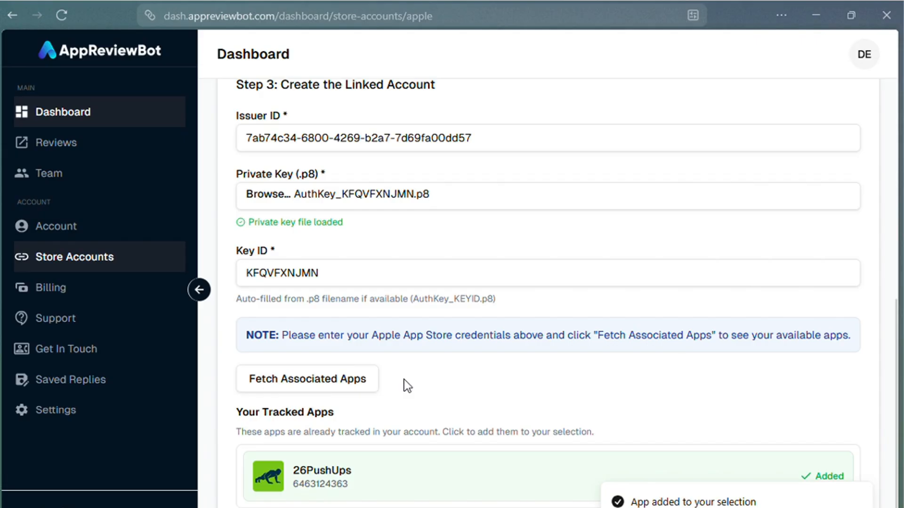
click(323, 391)
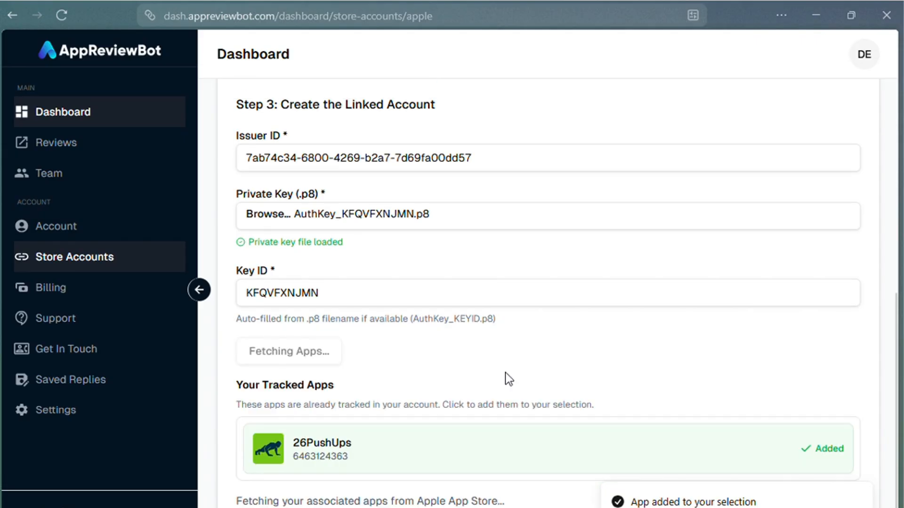
scroll(505, 372, down, 3)
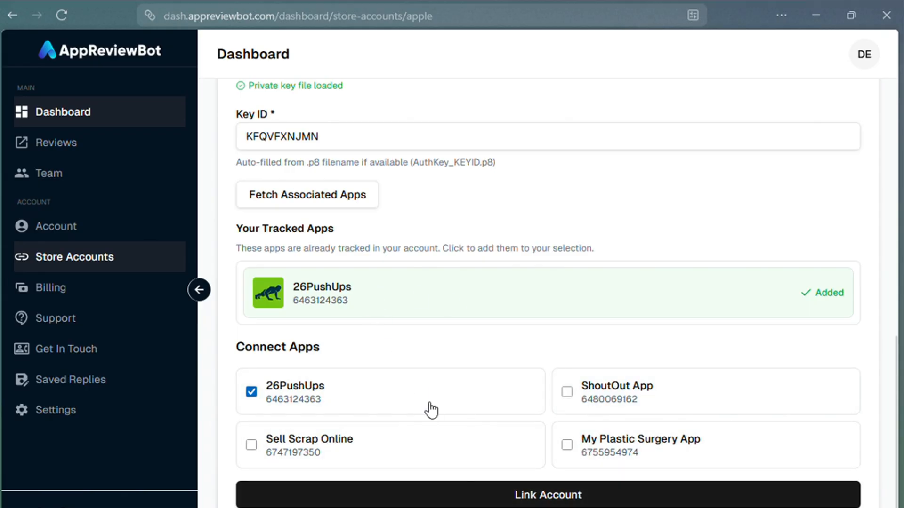
Link the Apple Developer account with 26PushUps and fetch its reviews.
click(546, 499)
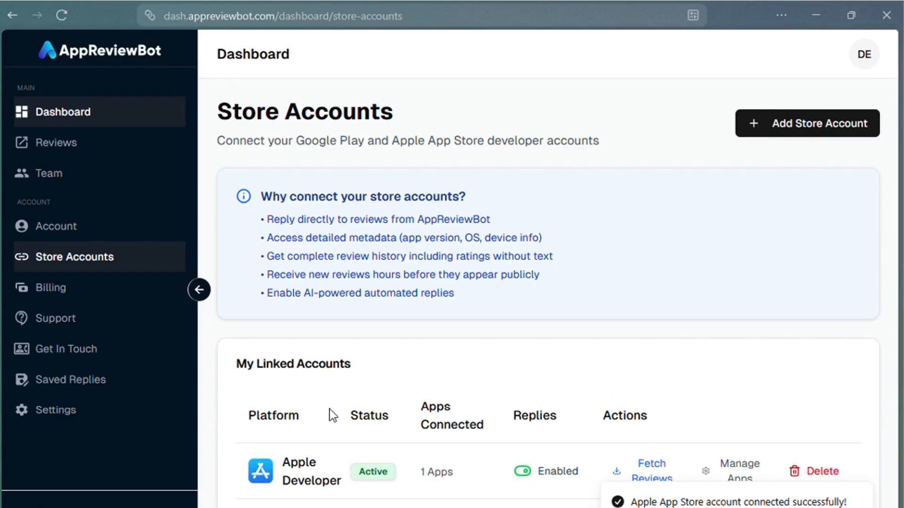
click(649, 466)
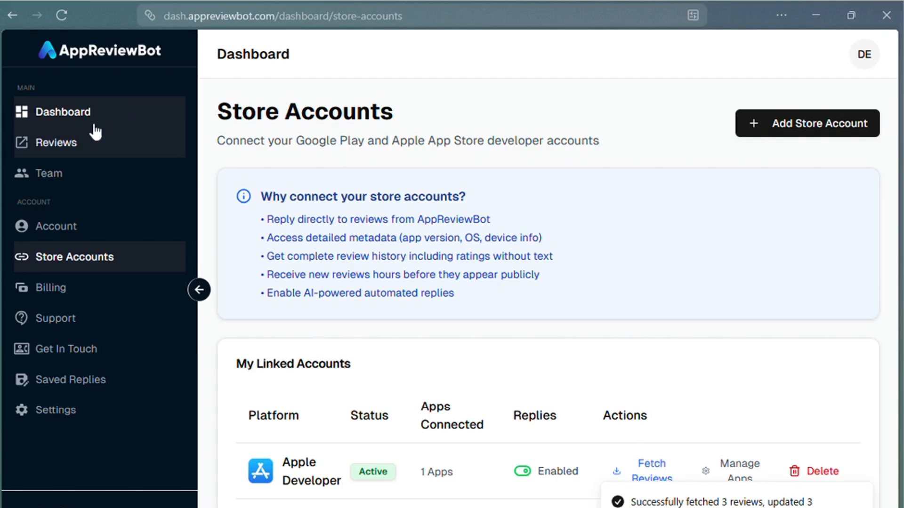
Return to the Dashboard and open 26PushUps from the Tracked Apps list.
click(57, 114)
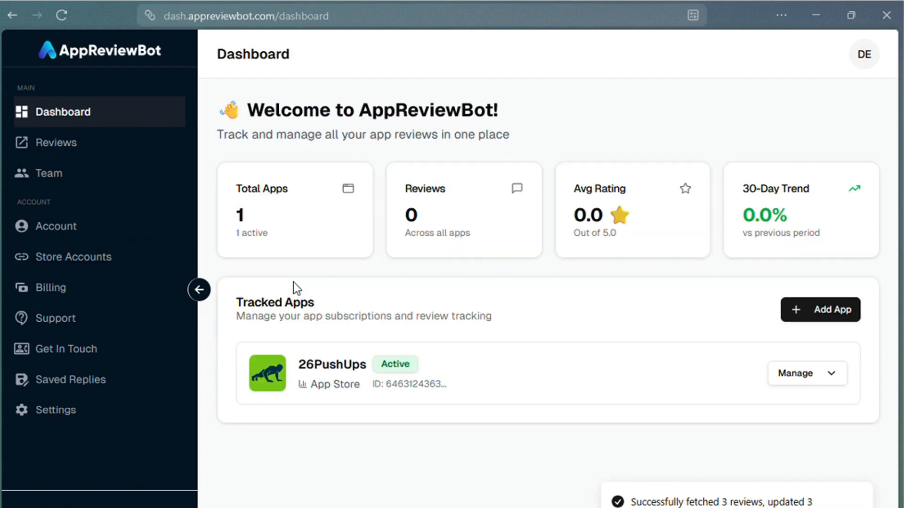
click(338, 371)
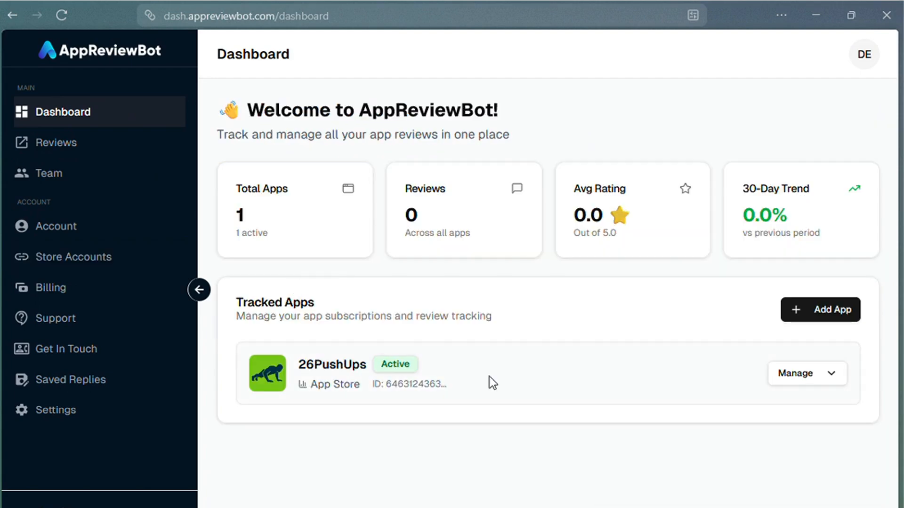